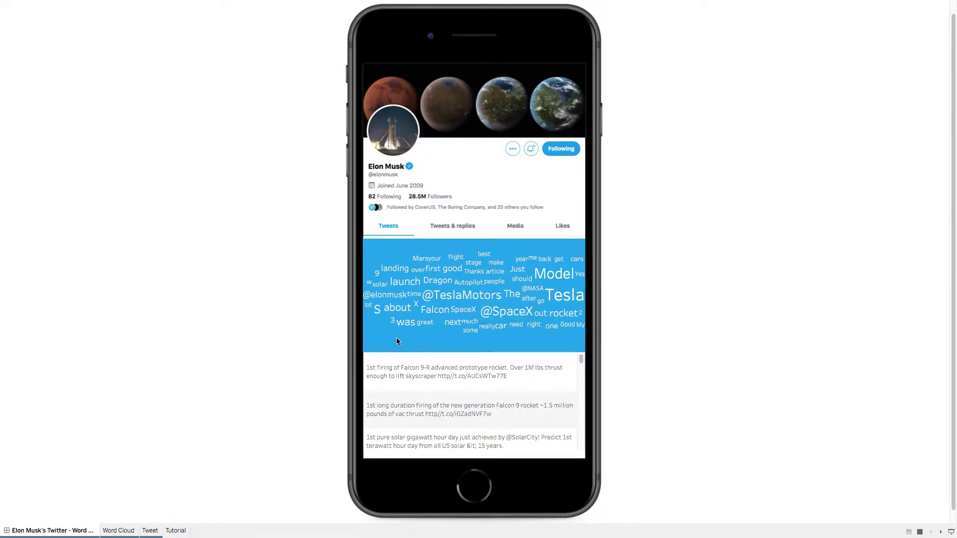
Filter the tweet list by the cloud words 'launch' and 'Thanks', then clear each selection.
left_click(409, 287)
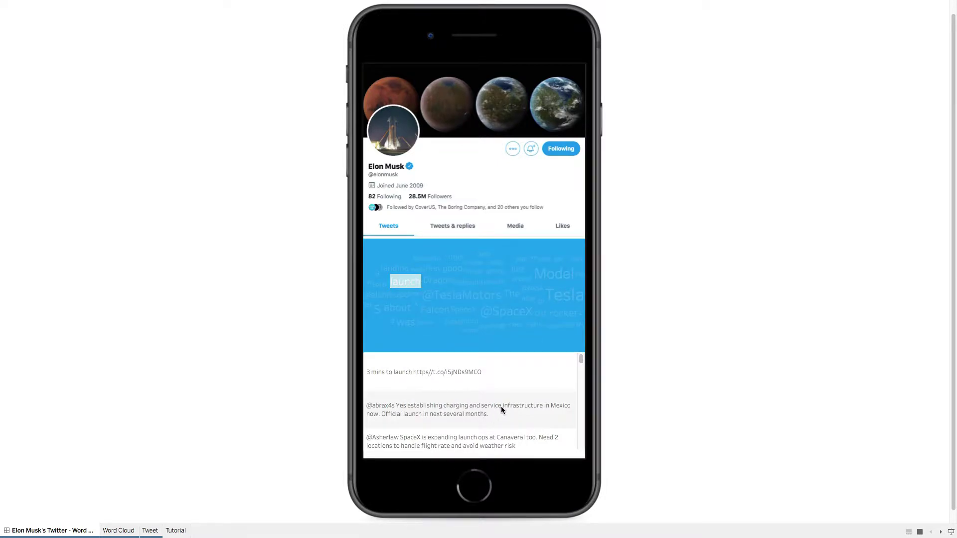
scroll(508, 389, "down", 6)
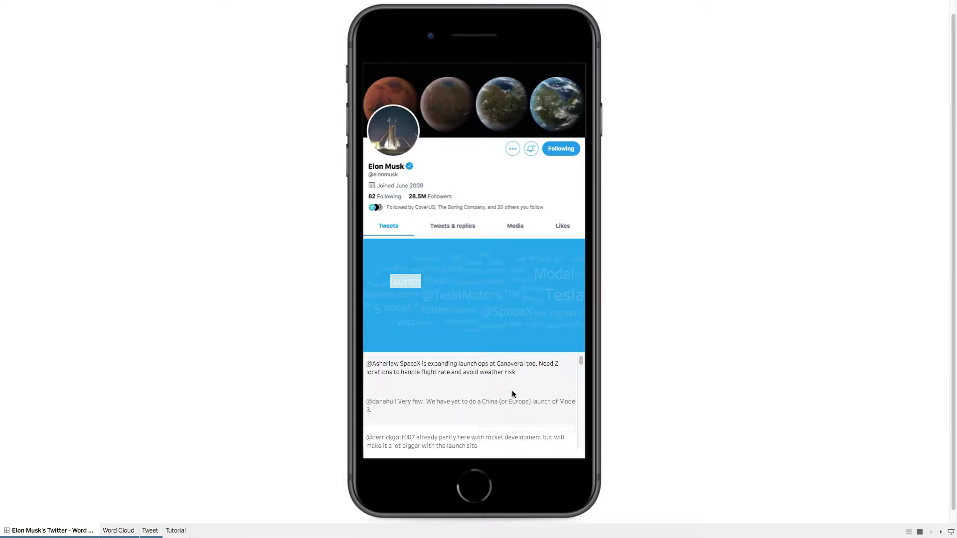
left_click(400, 286)
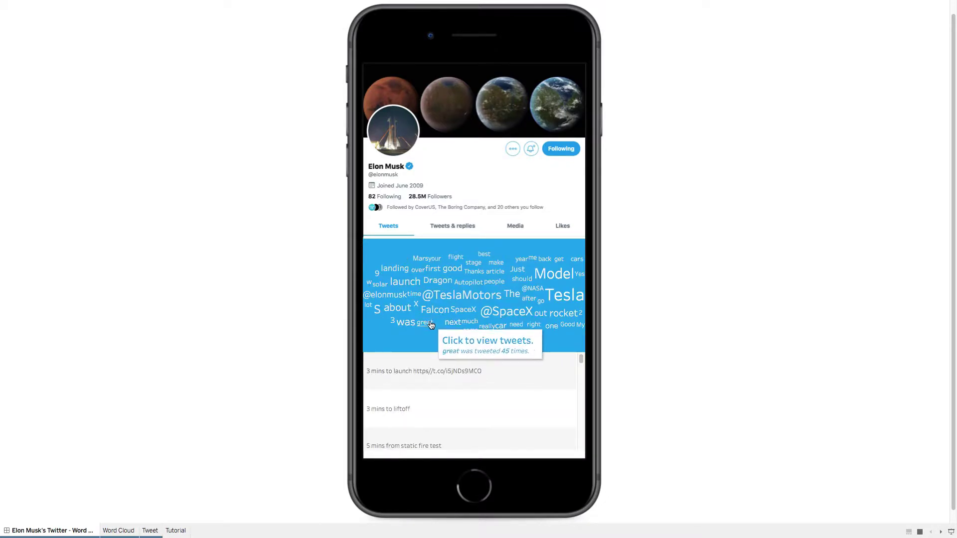
left_click(474, 276)
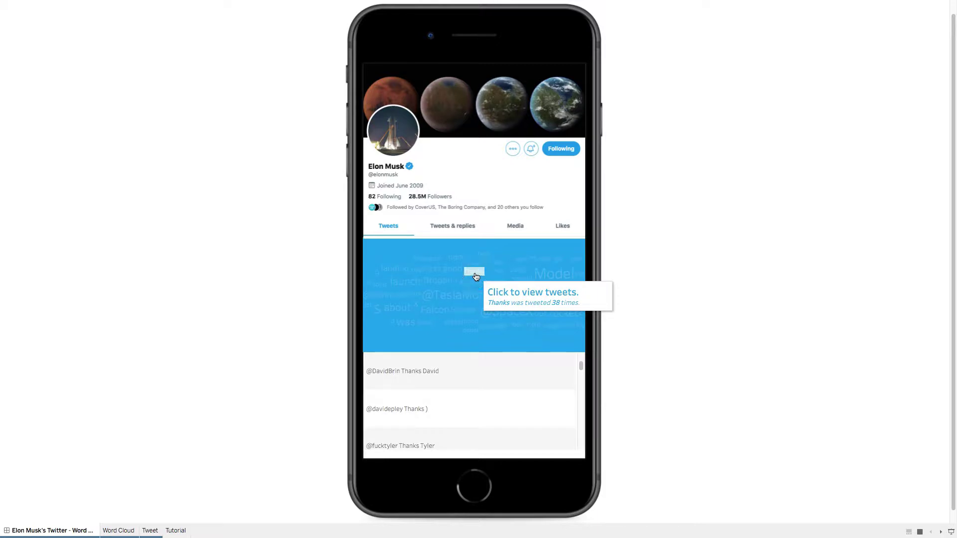
left_click(504, 267)
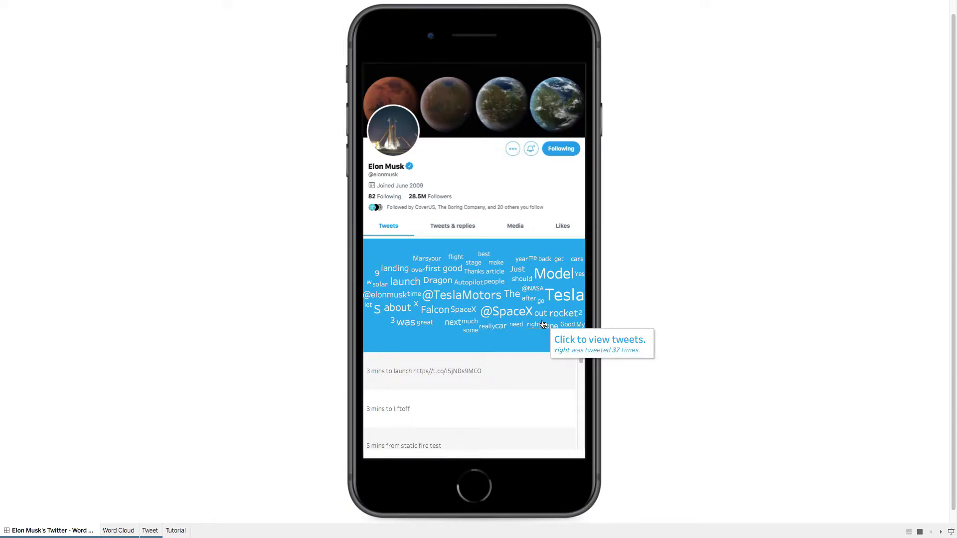
On the Tutorial sheet, outside presentation mode, place Tweet Split on Text.
left_click(176, 530)
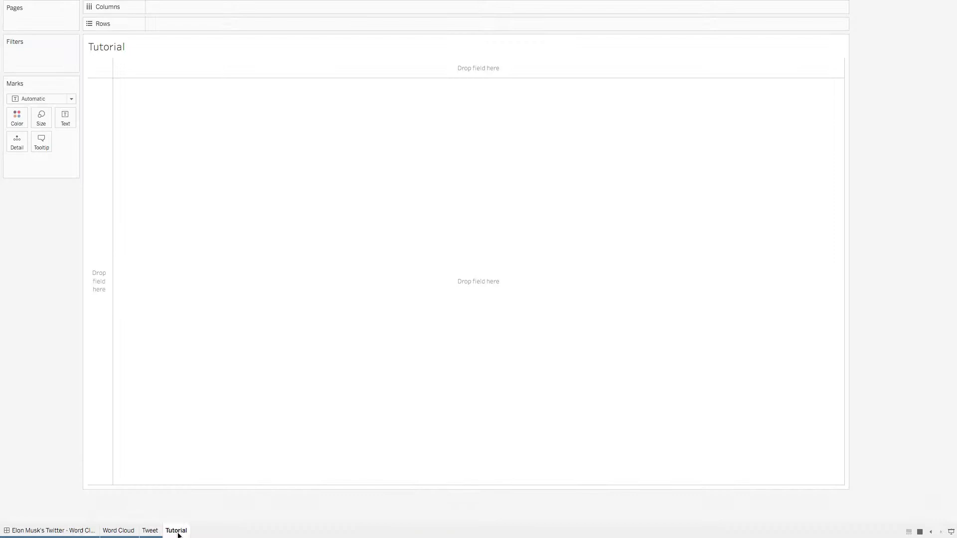
key("Escape")
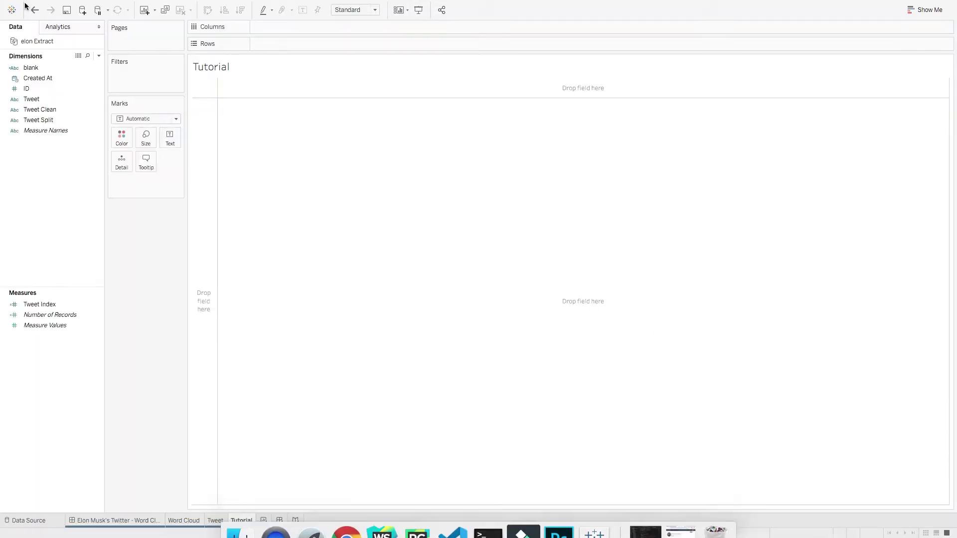
left_click(16, 110)
left_click(67, 130)
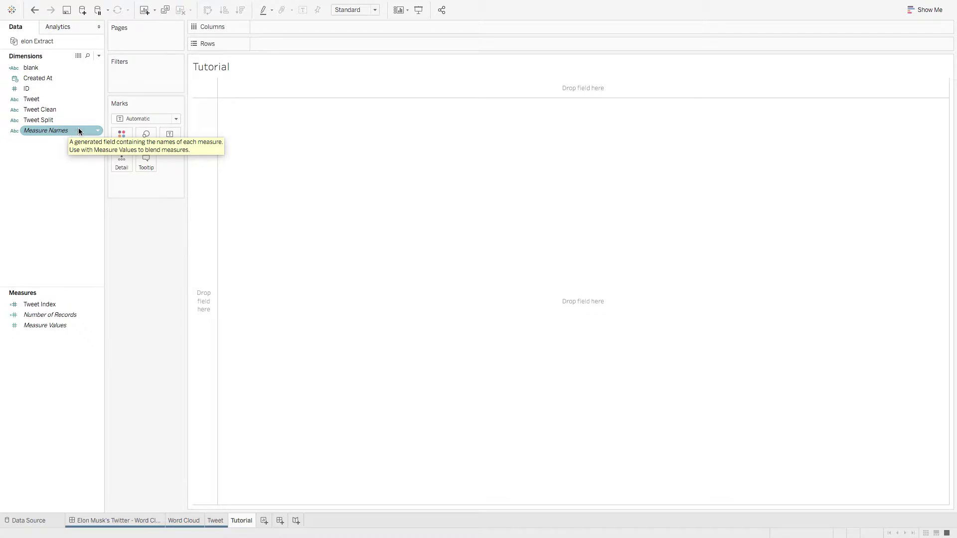
left_click(52, 120)
left_click_drag(43, 120, 166, 139)
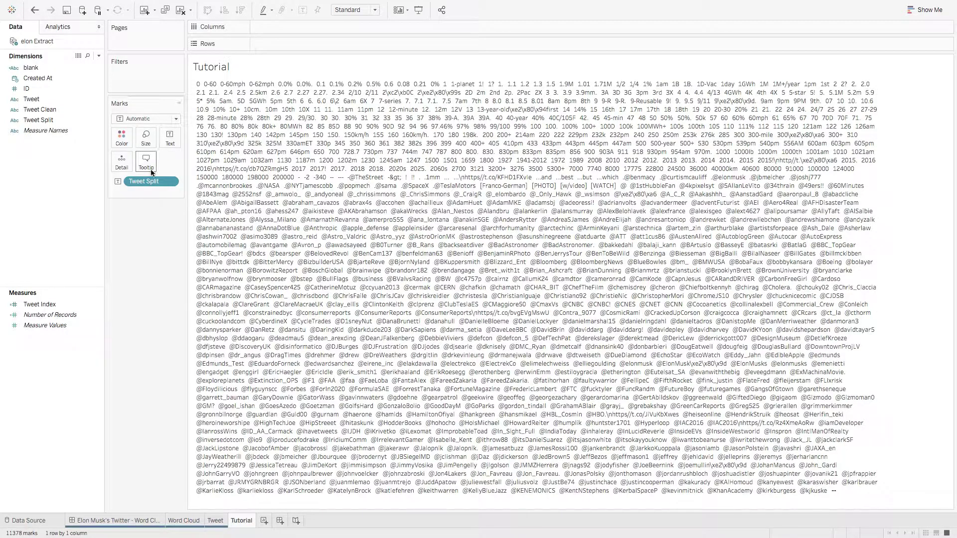
Size each Tweet Split word by its Count.
left_click_drag(149, 181, 143, 146)
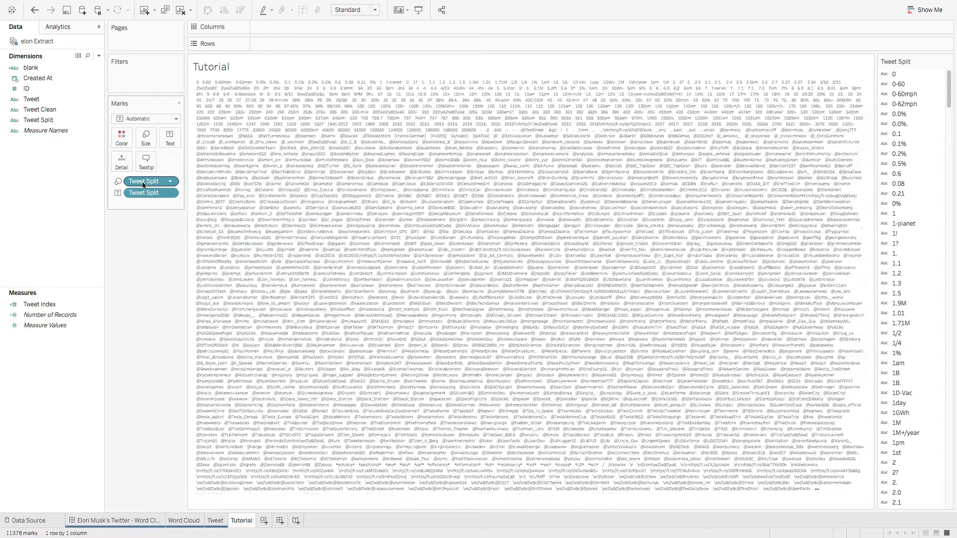
right_click(142, 183)
mouse_move(185, 298)
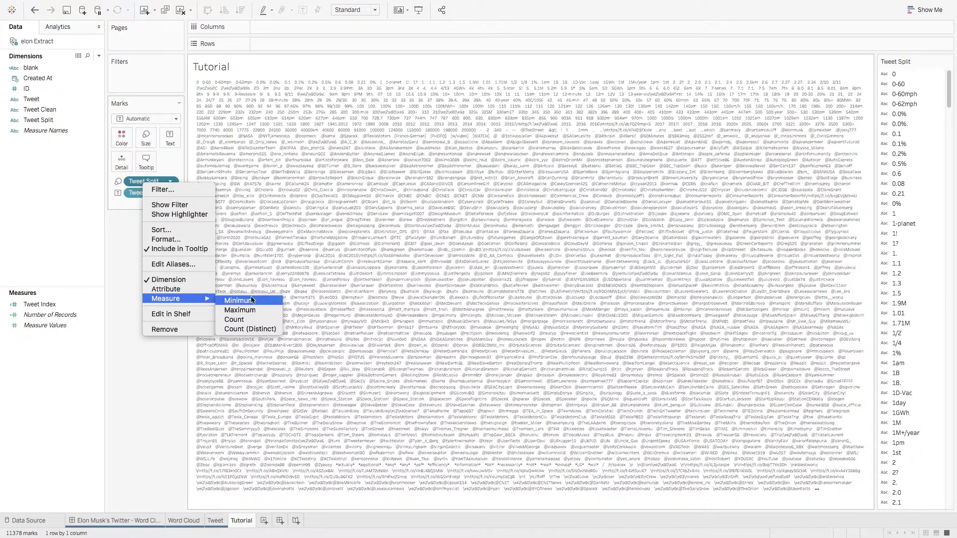
left_click(257, 321)
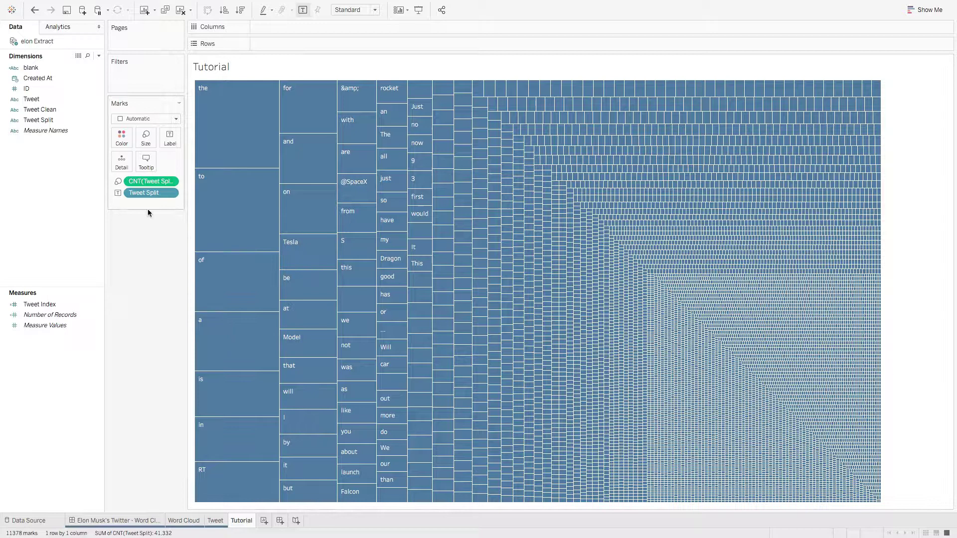
Filter Tweet Split to words whose Count is at least 35.
left_click_drag(148, 192, 151, 79)
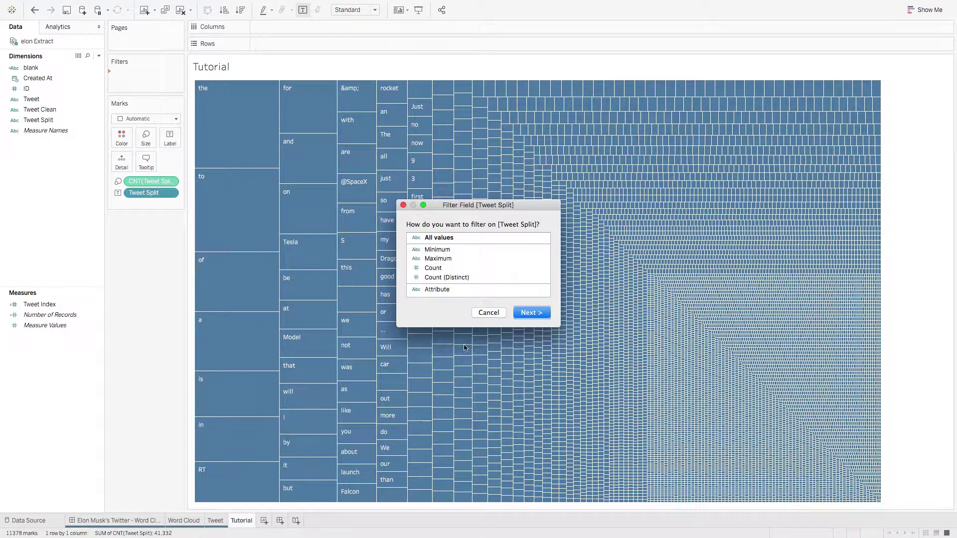
left_click(443, 268)
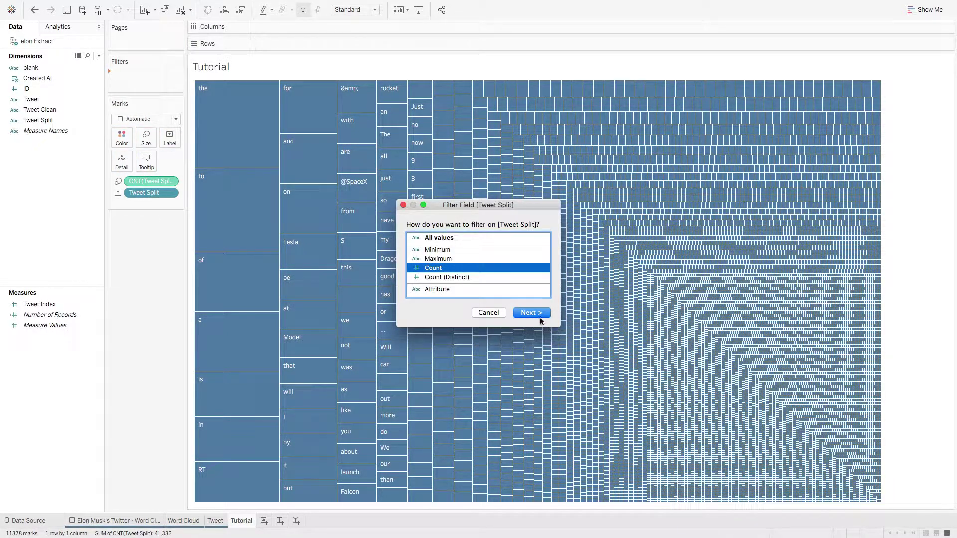
left_click(539, 319)
left_click(447, 202)
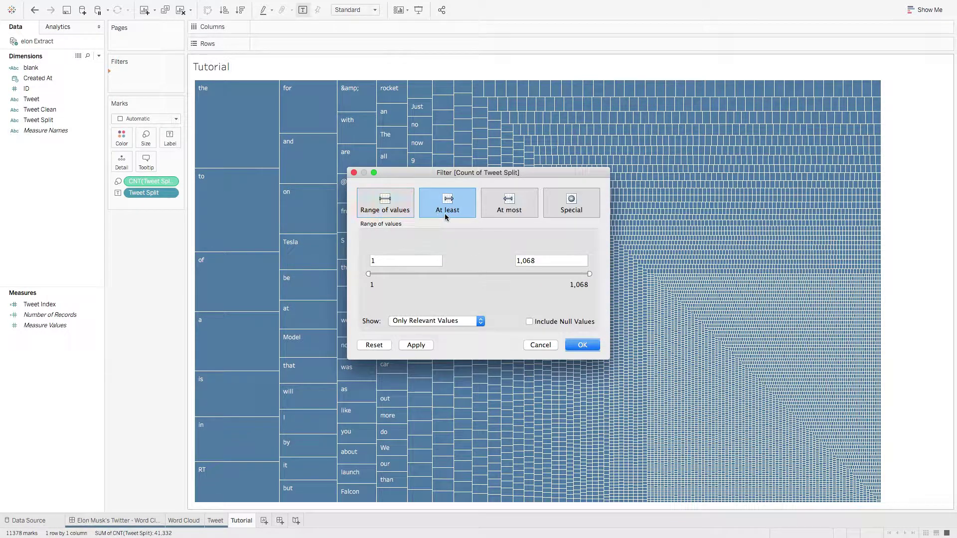
left_click(399, 256)
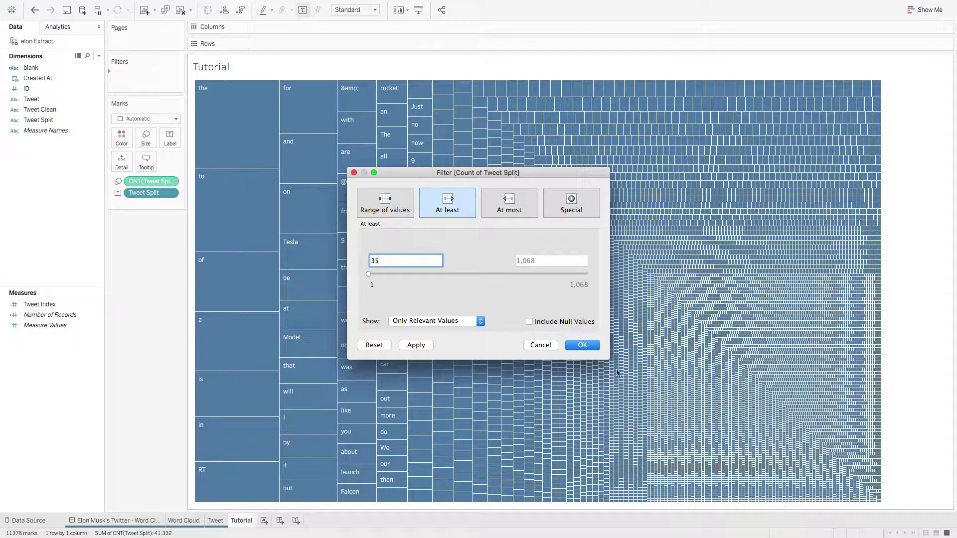
left_click(597, 349)
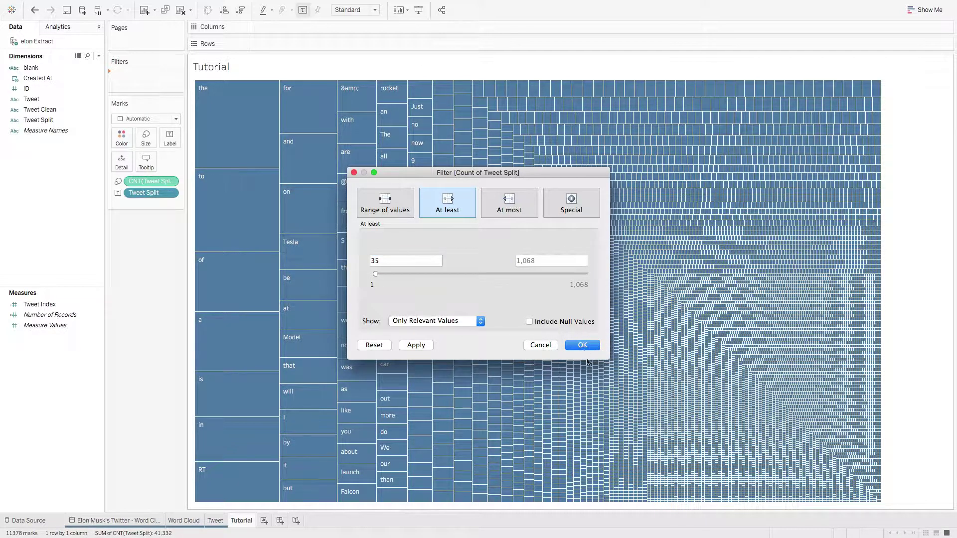
left_click(586, 349)
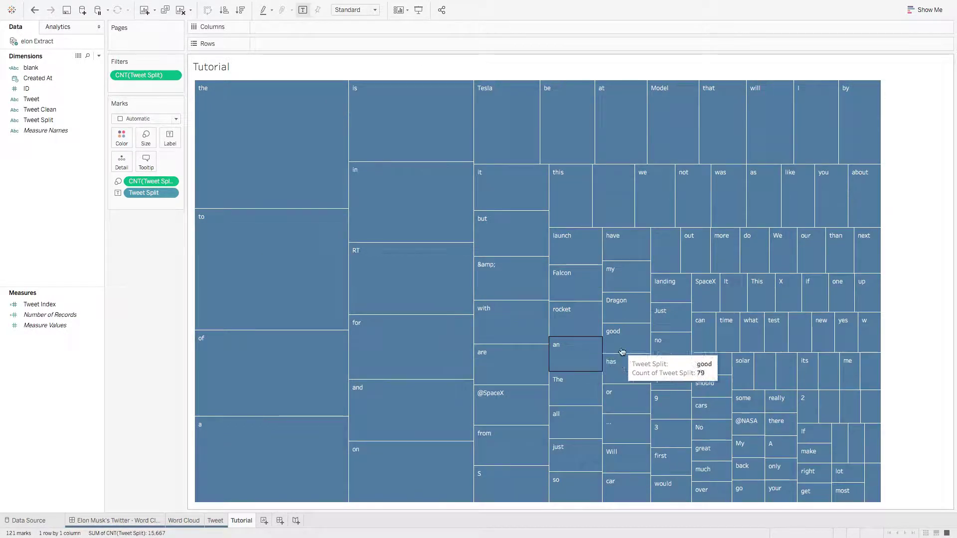
Show the words as Text marks and select filler words RT, a, the, is, to, of.
left_click(151, 122)
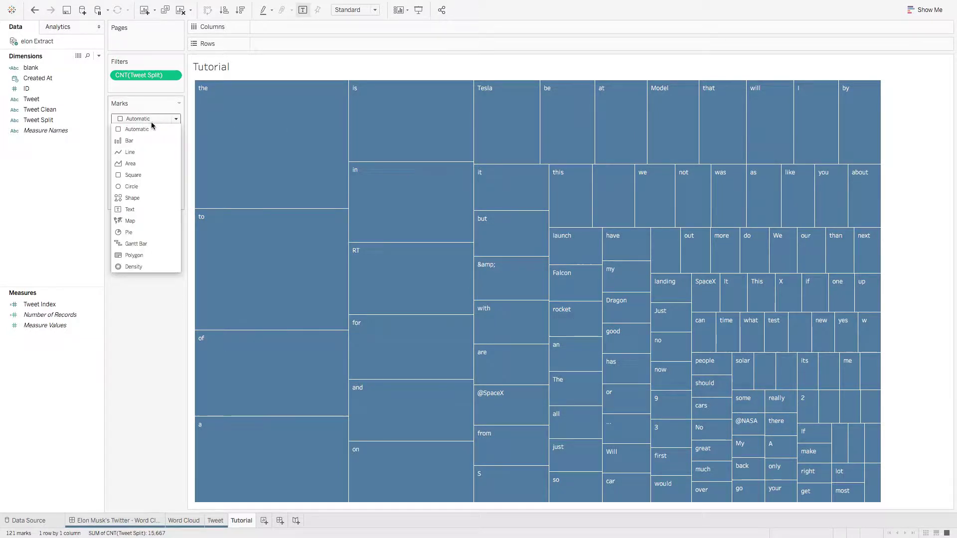
left_click(131, 209)
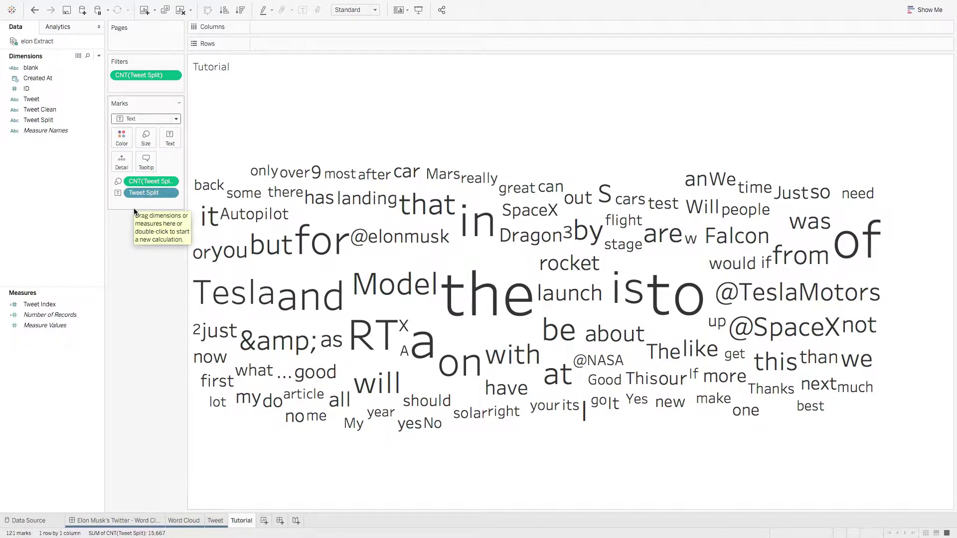
left_click(378, 355)
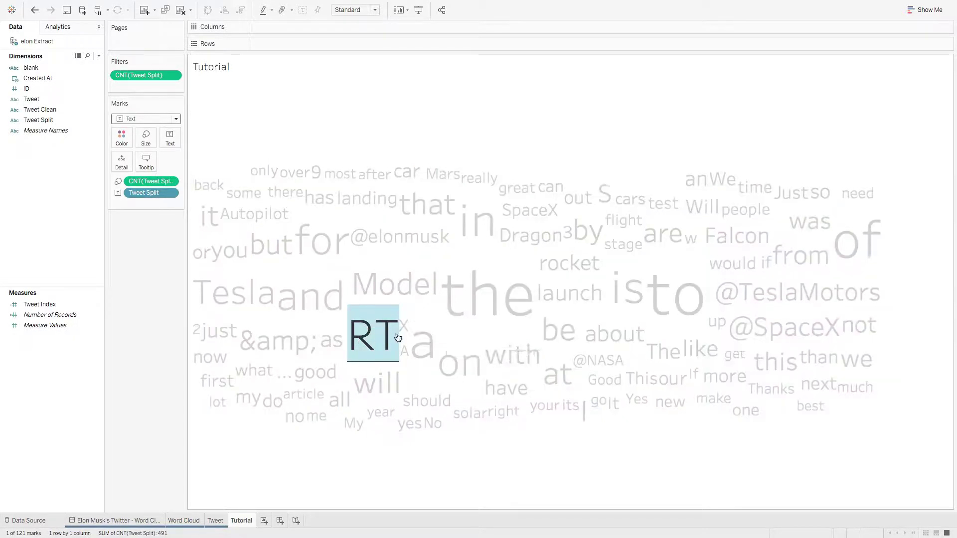
left_click(427, 358, "ctrl")
left_click(493, 304, "ctrl")
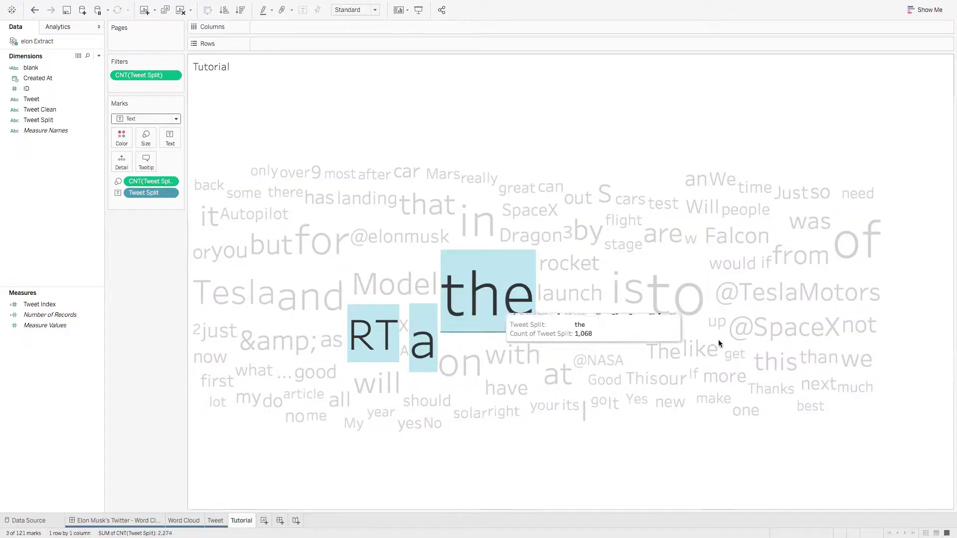
left_click(640, 297, "ctrl")
left_click(676, 299, "ctrl")
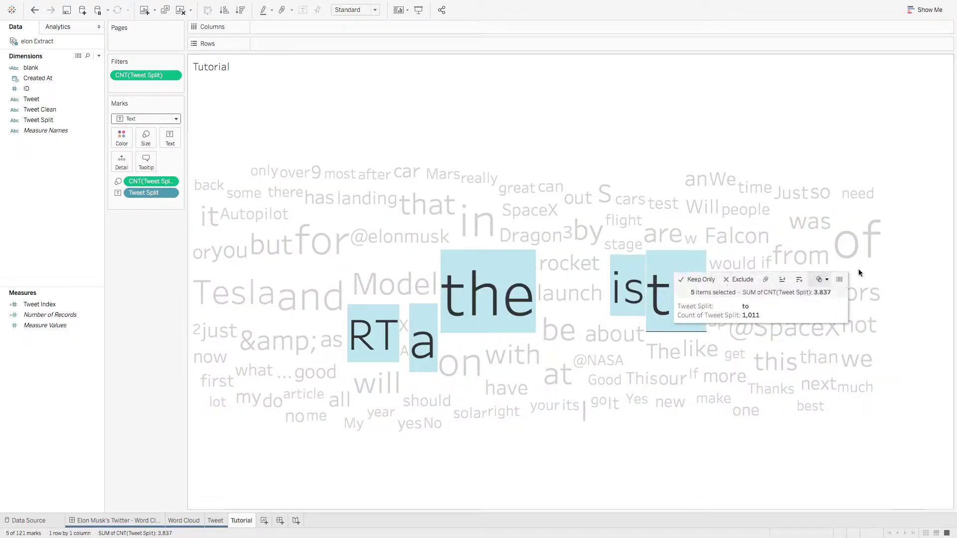
left_click(857, 254, "ctrl")
Add in, that, for, but, and, at, with to the filler-word selection and open its menu.
left_click(480, 221, "ctrl")
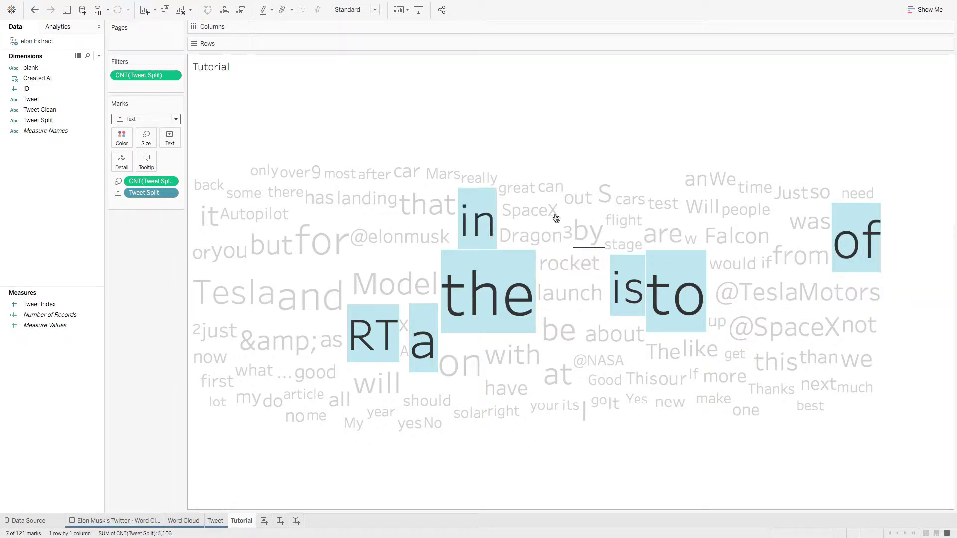
left_click(428, 206, "ctrl")
left_click(318, 242, "ctrl")
left_click(271, 244, "ctrl")
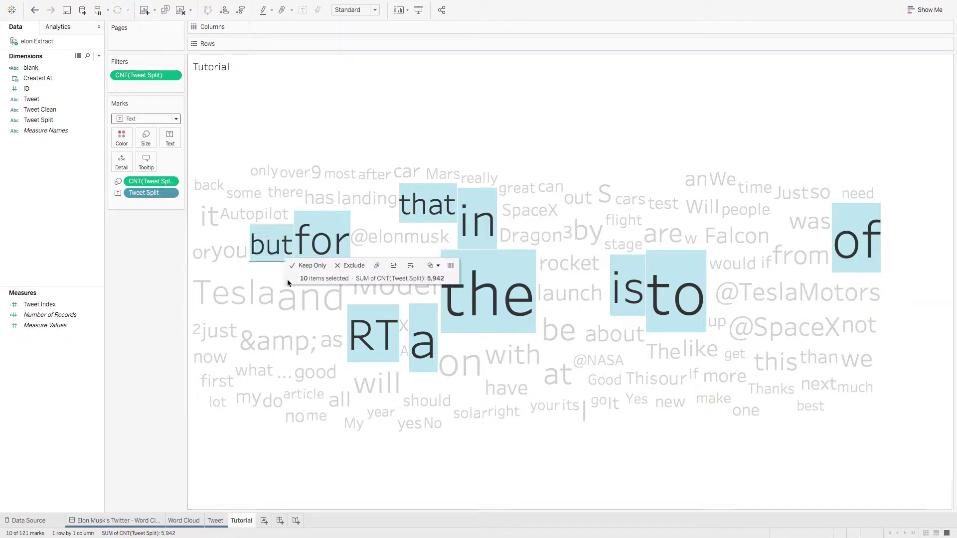
left_click(294, 304, "ctrl")
left_click(557, 374, "ctrl")
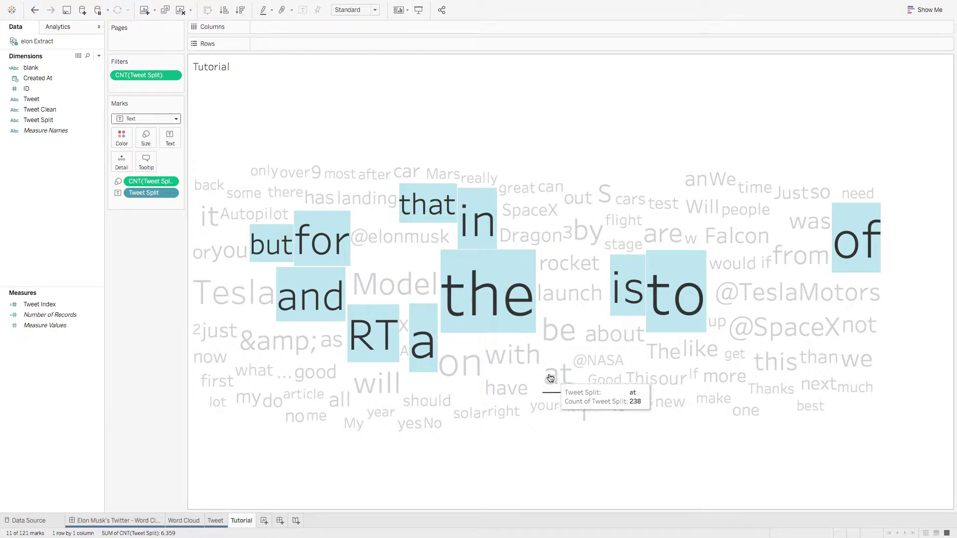
left_click(517, 361, "ctrl")
right_click(517, 361)
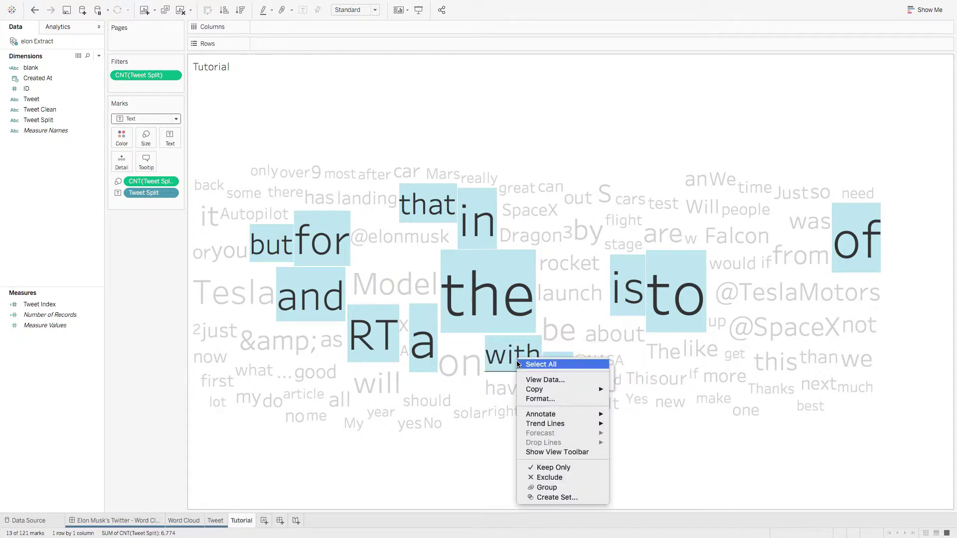
Exclude the 13 filler words, colour words by CNT(Tweet Split), and copy Word Cloud's formatting.
left_click(548, 478)
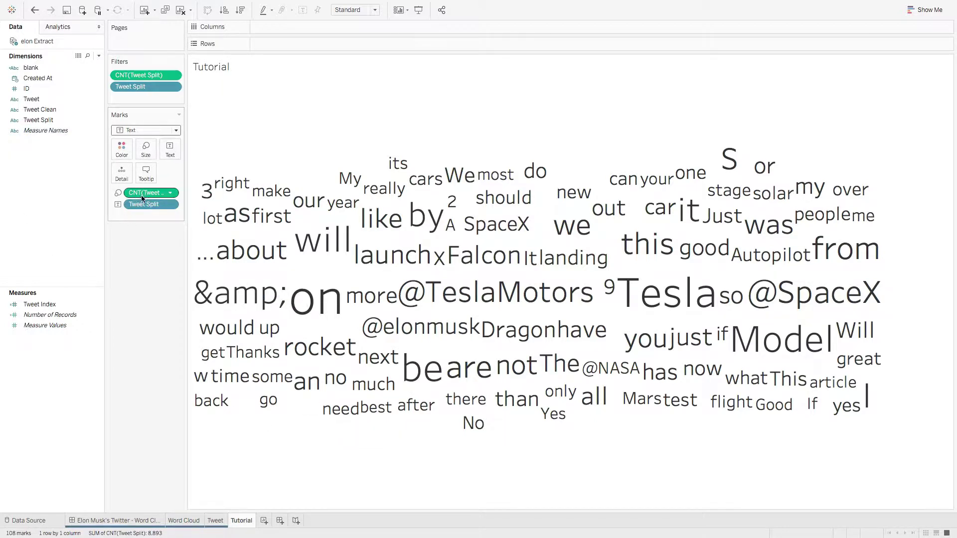
left_click_drag(138, 195, 119, 157)
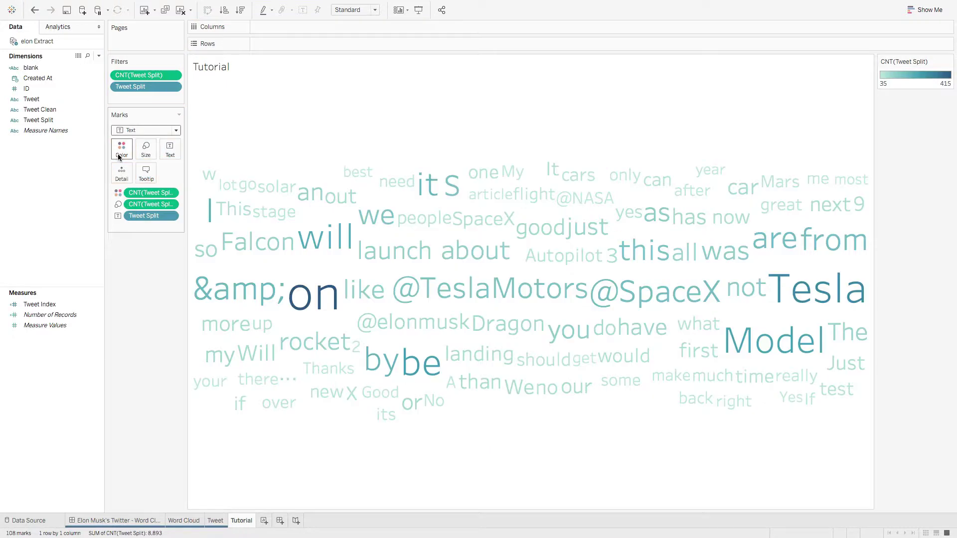
left_click(186, 521)
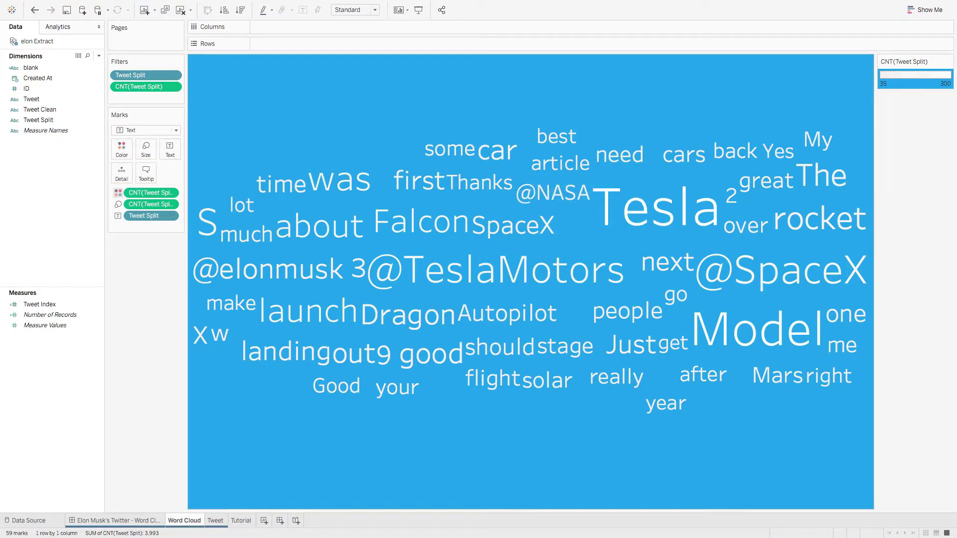
right_click(183, 521)
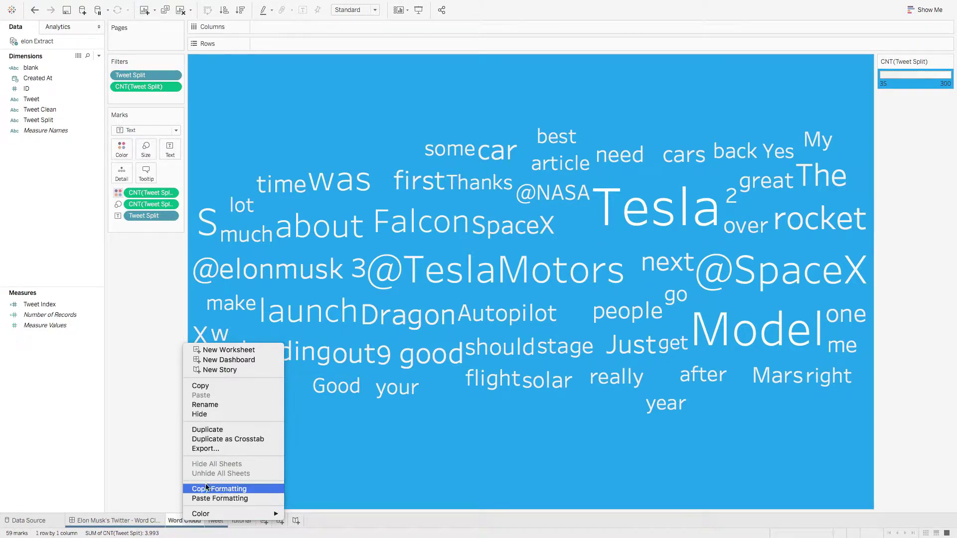
left_click(226, 492)
left_click(244, 521)
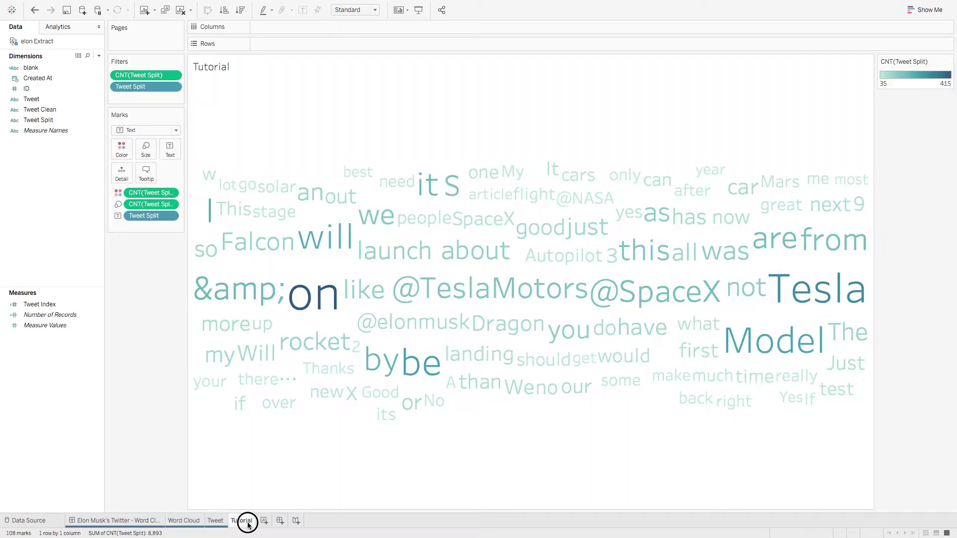
right_click(240, 521)
Paste Word Cloud's formatting onto Tutorial, remove the count colouring, and make all words white.
left_click(275, 499)
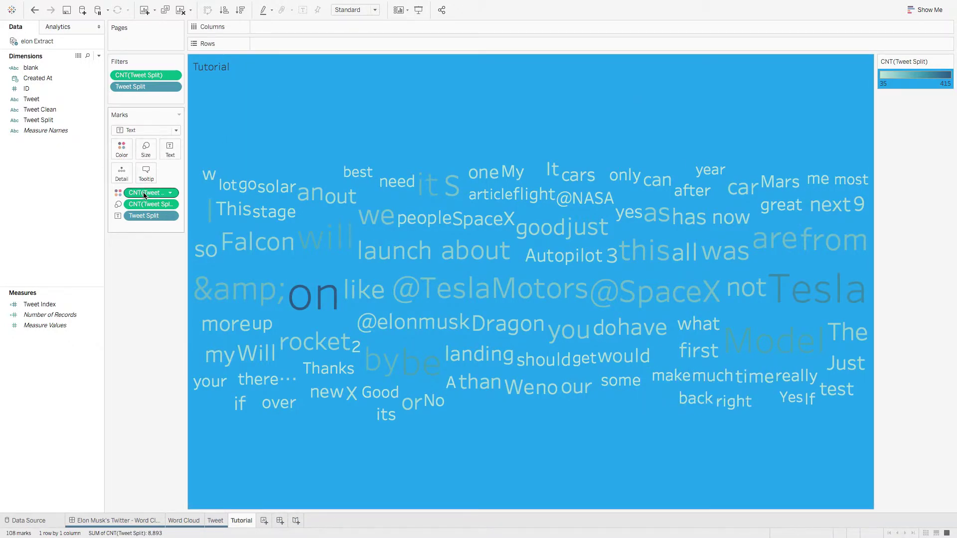
left_click_drag(144, 195, 136, 357)
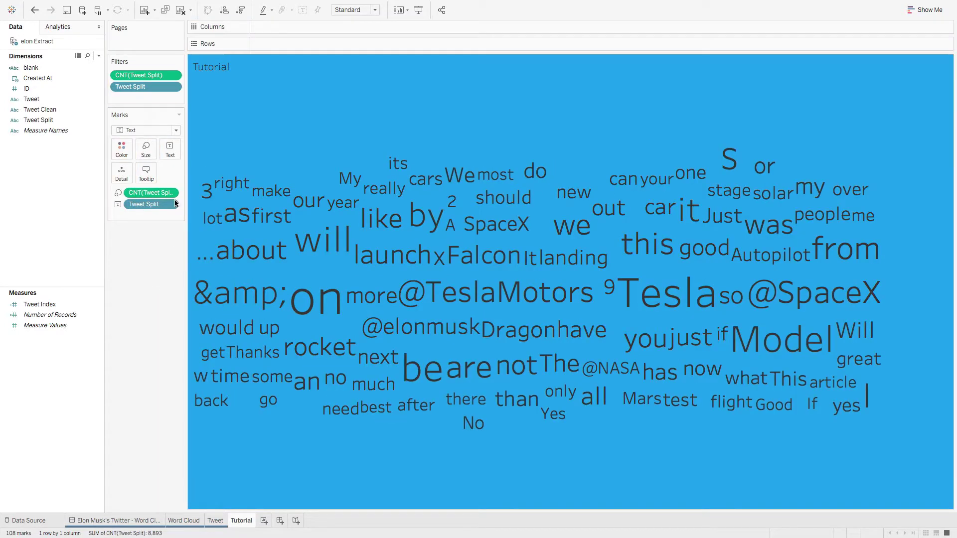
left_click(119, 151)
left_click(137, 181)
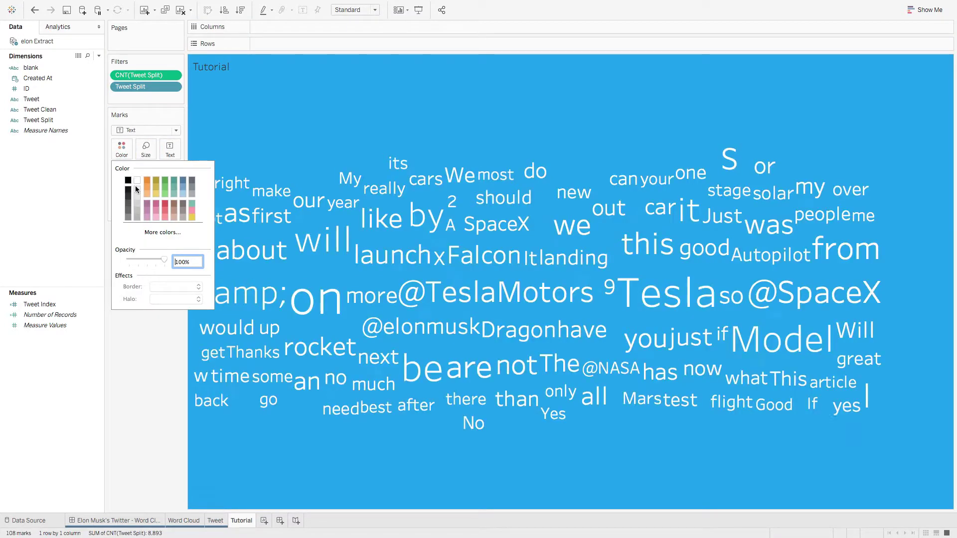
left_click(118, 382)
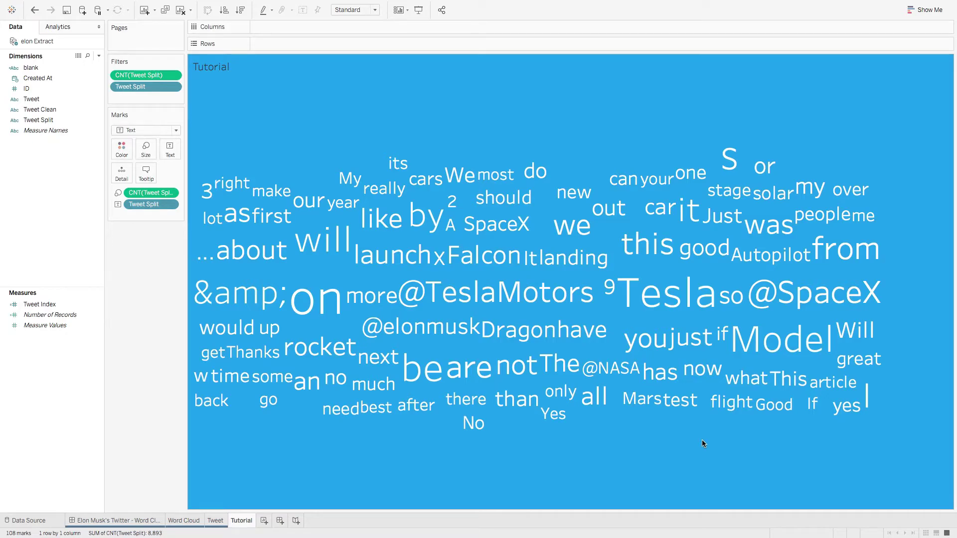